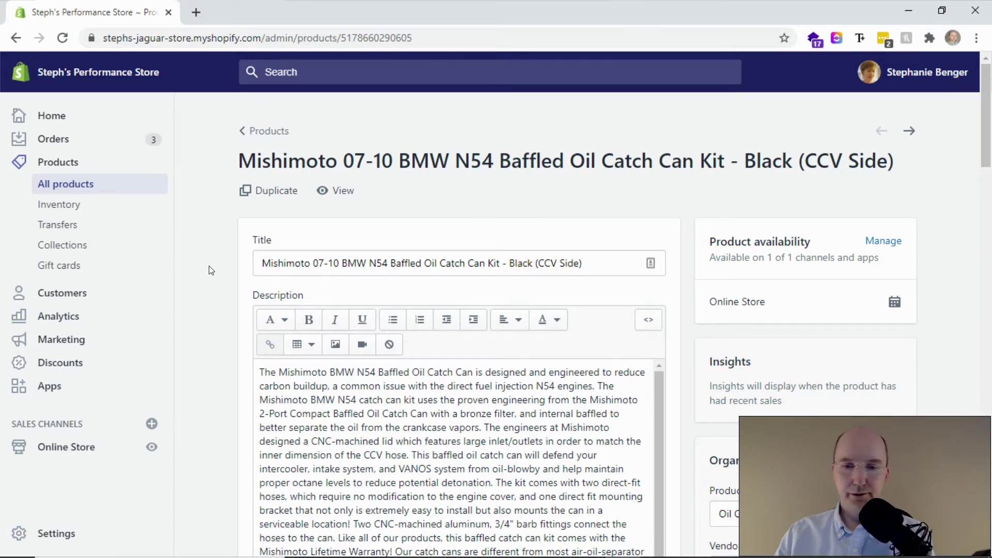
scroll(210, 270, "down", 2)
scroll(210, 270, "down", 2)
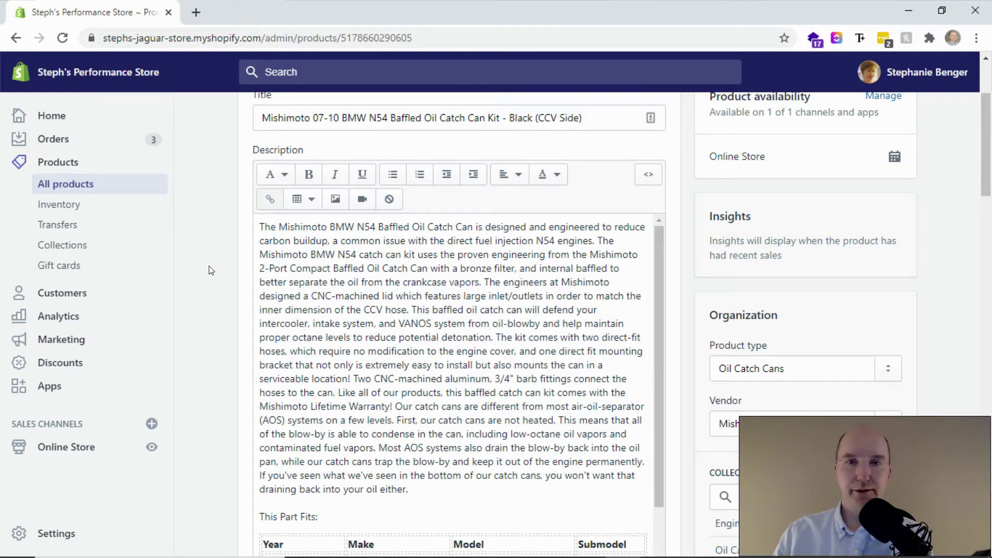
scroll(211, 270, "down", 5)
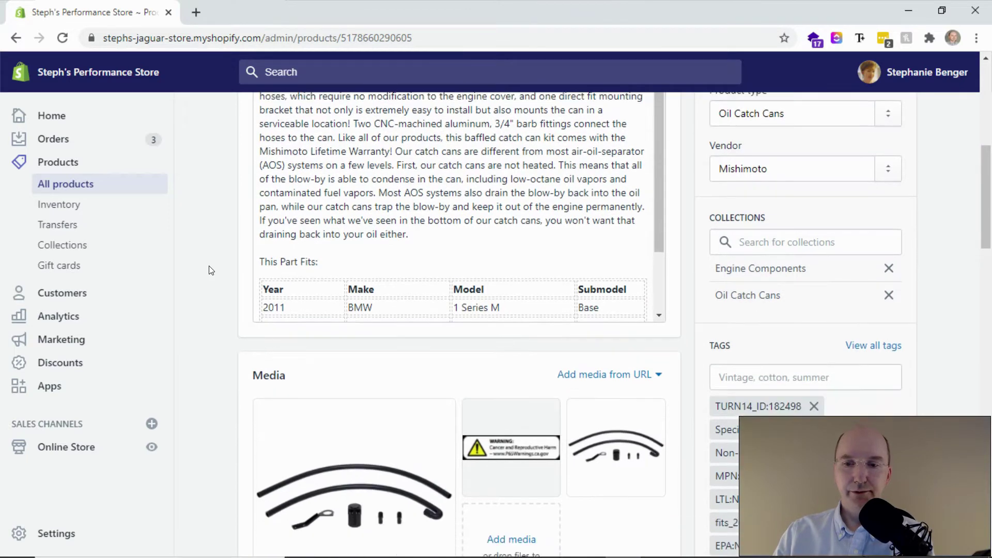
scroll(210, 270, "down", 10)
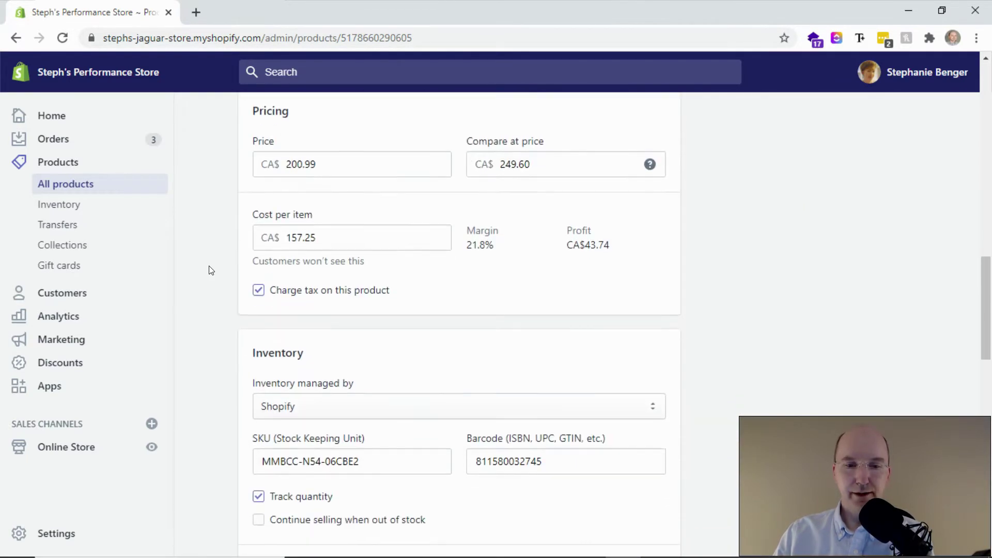
scroll(211, 270, "down", 8)
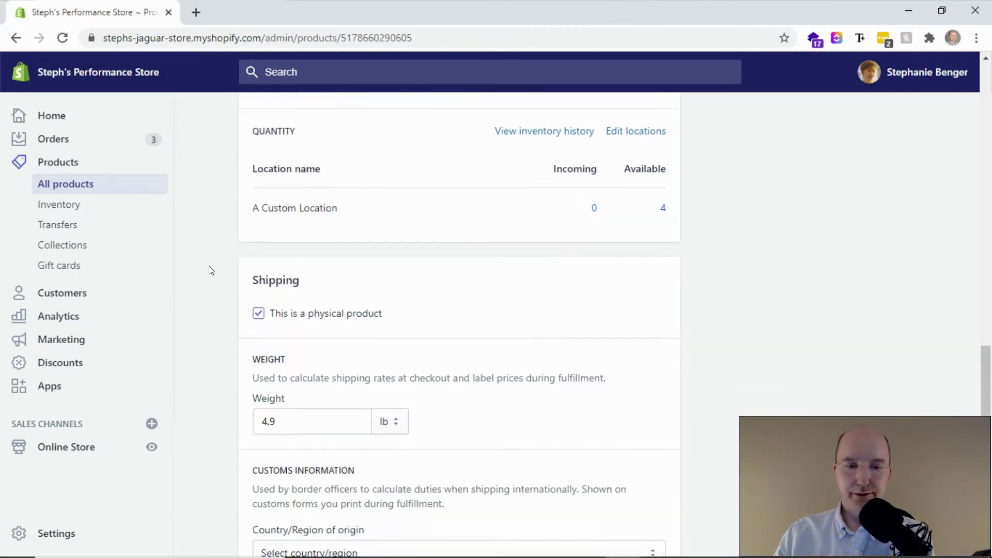
scroll(211, 270, "up", 4)
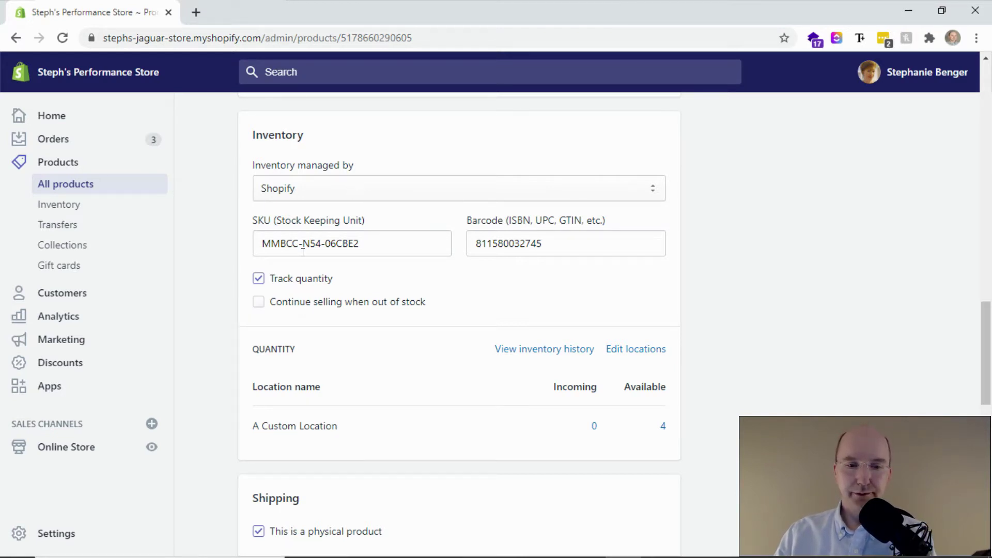
- Change the oil catch can kit's 'Inventory managed by' to Turn 14 Distribution API and save
left_click(360, 186)
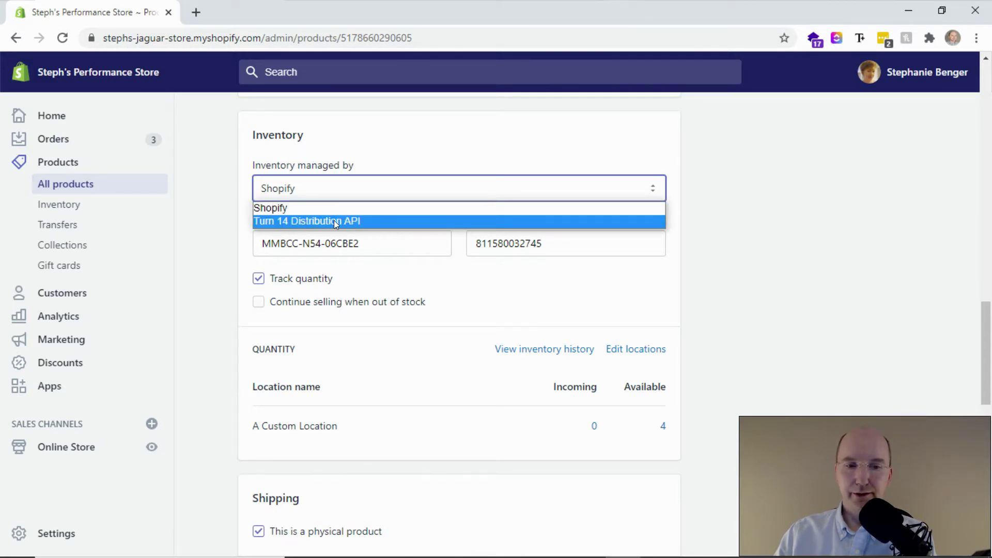
left_click(357, 221)
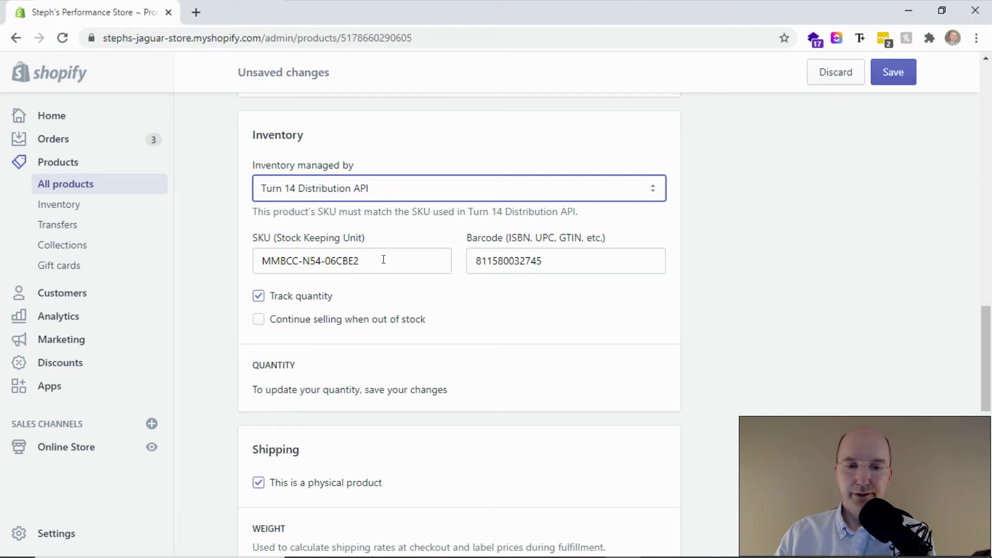
scroll(414, 321, "down", 1)
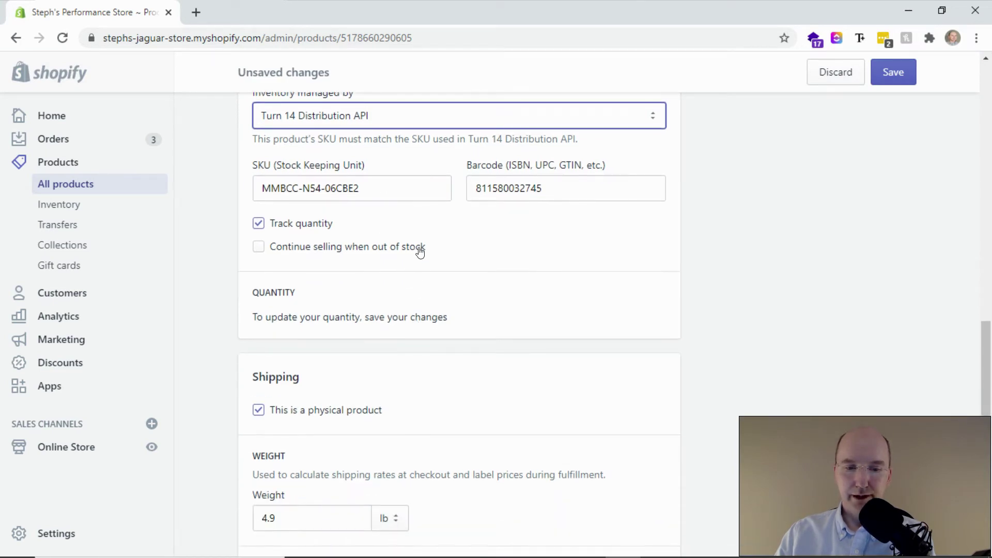
scroll(421, 249, "up", 1)
scroll(422, 247, "up", 2)
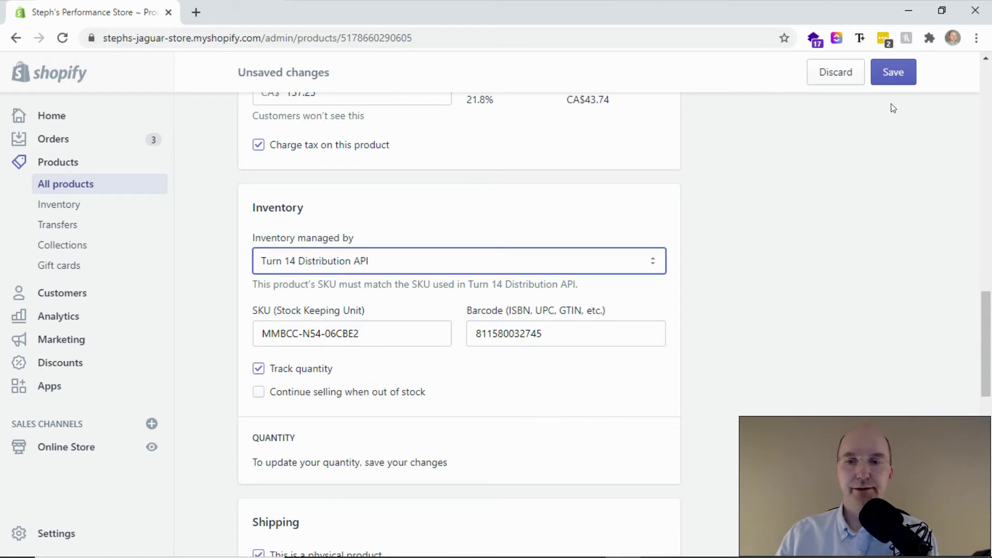
left_click(894, 77)
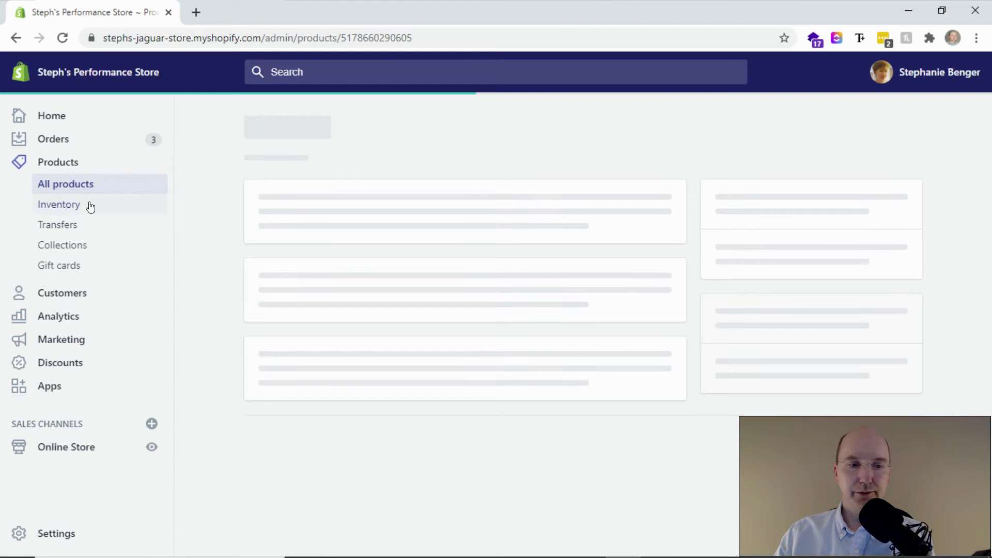
- Open the Inventory list and show stock at the Turn 14 Distribution API location
left_click(67, 204)
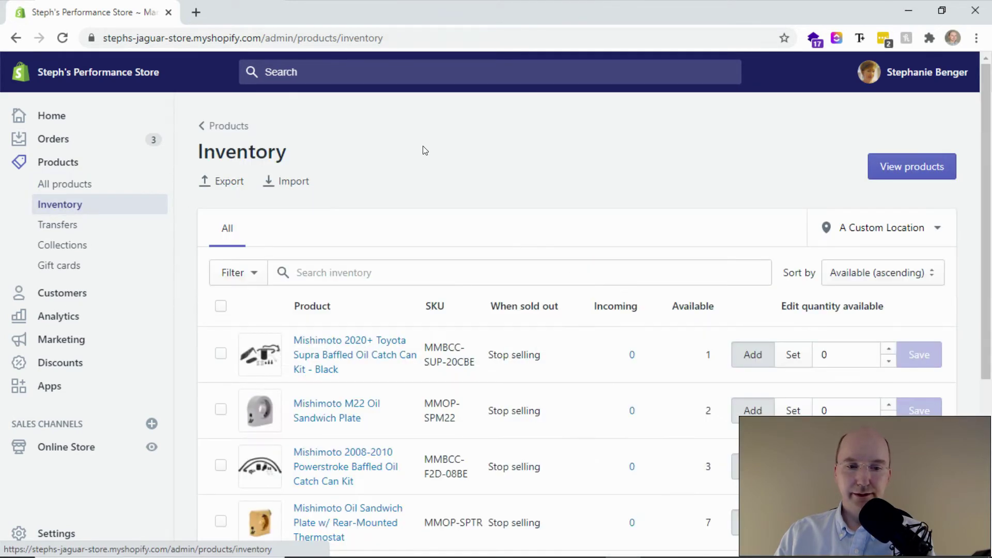
scroll(424, 150, "down", 1)
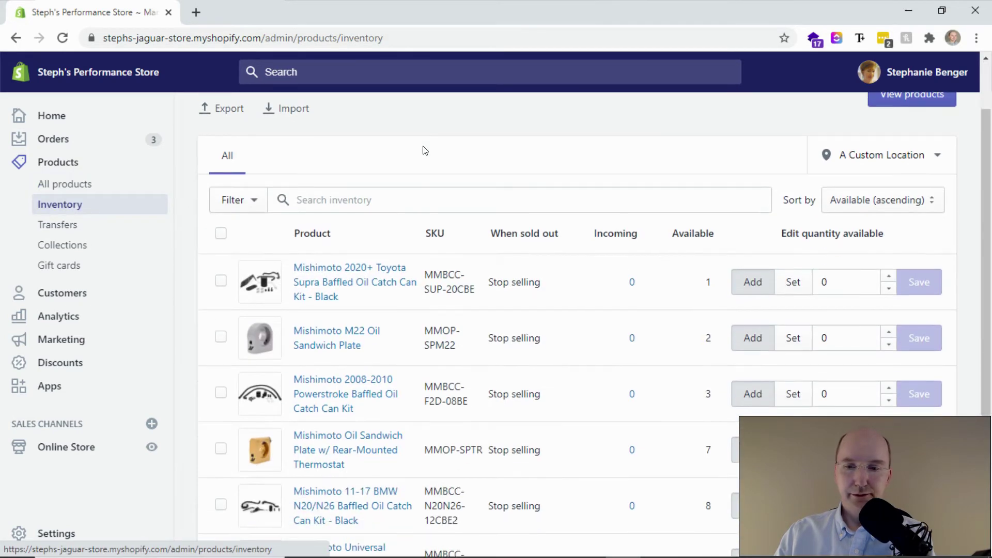
left_click(934, 157)
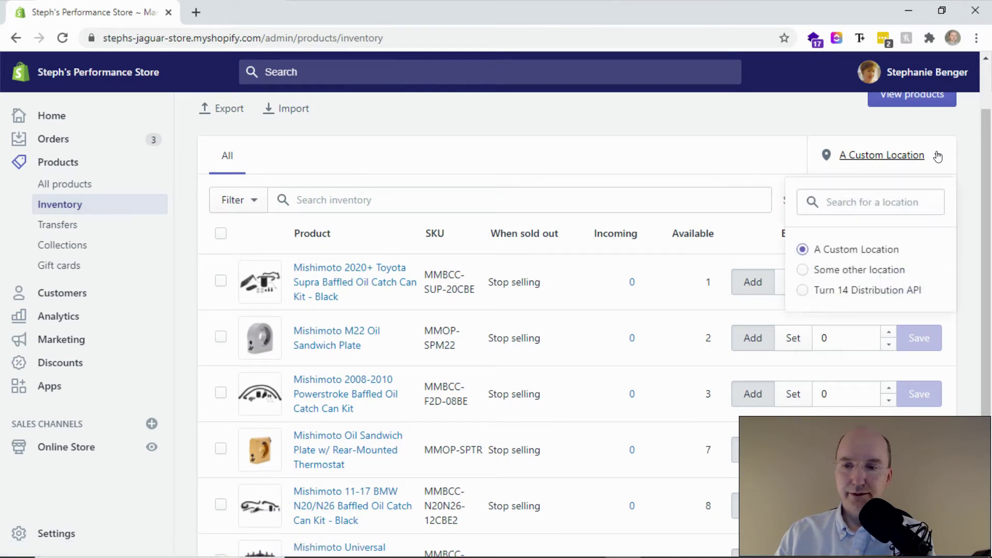
left_click(872, 290)
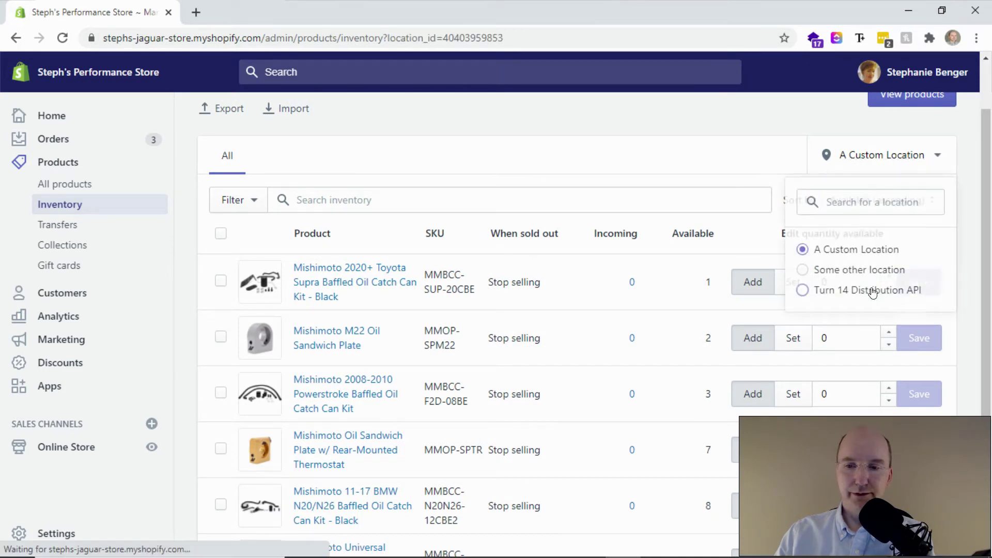
- Switch the inventory list back to A Custom Location's stock
left_click(940, 158)
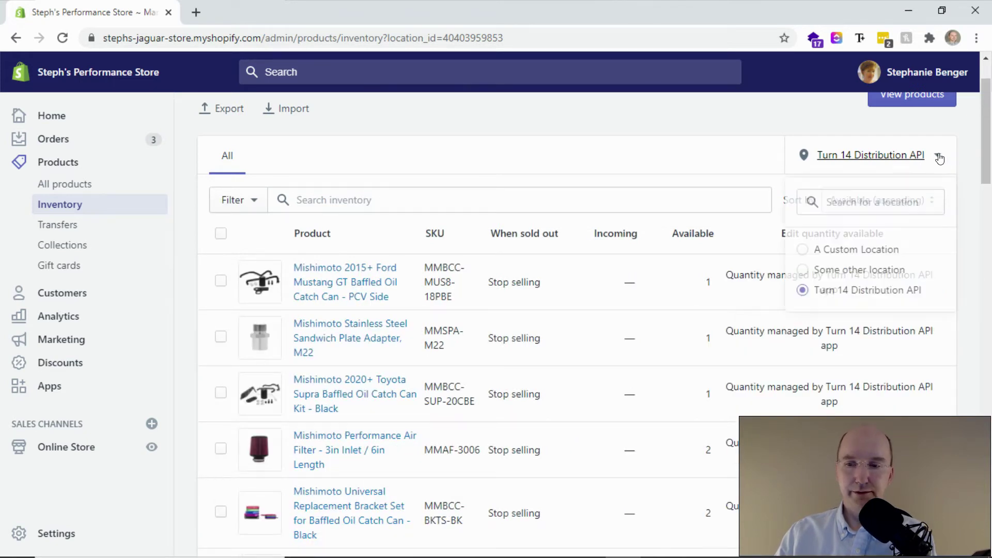
left_click(878, 251)
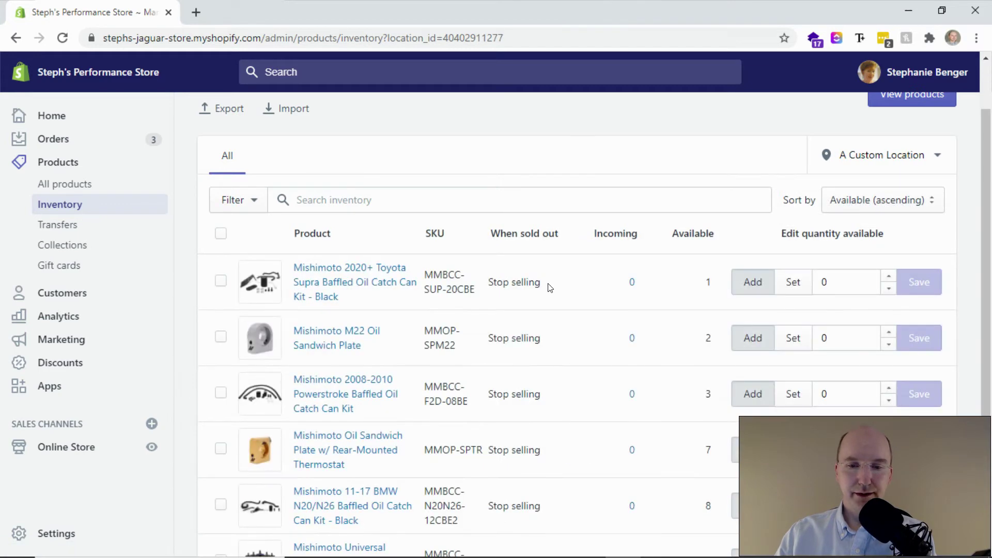
scroll(962, 268, "down", 4)
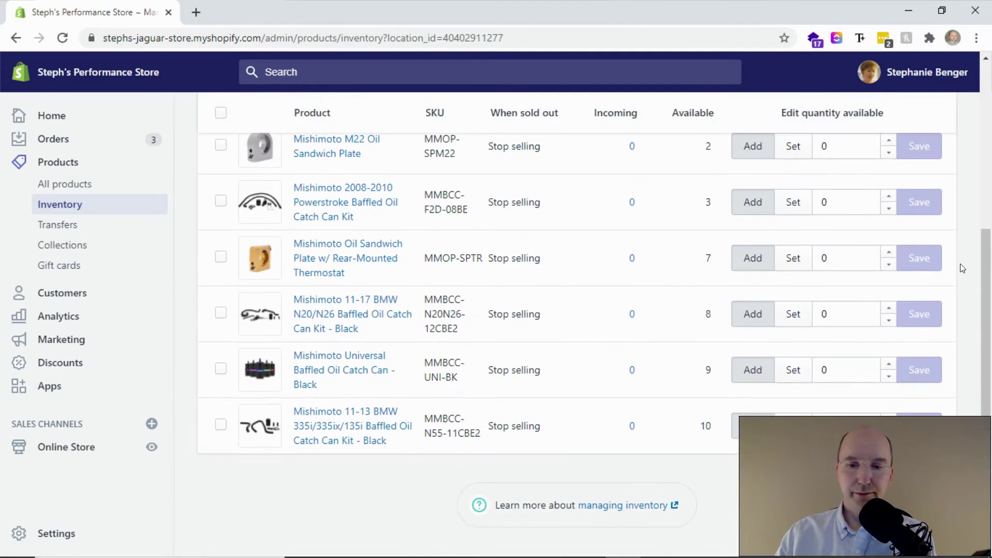
scroll(962, 268, "up", 3)
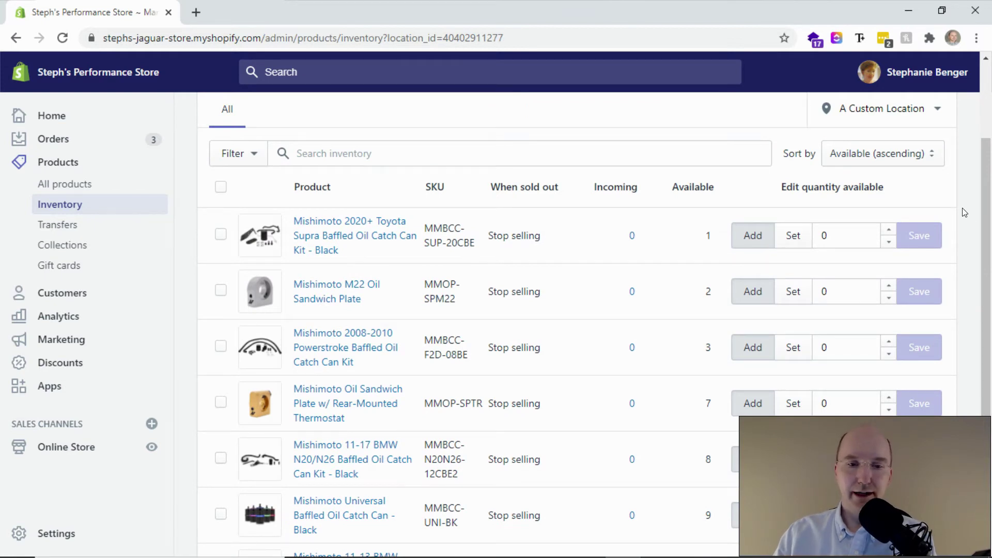
- Select all seven inventory products, open them in the bulk editor, and list the addable fields
left_click(220, 188)
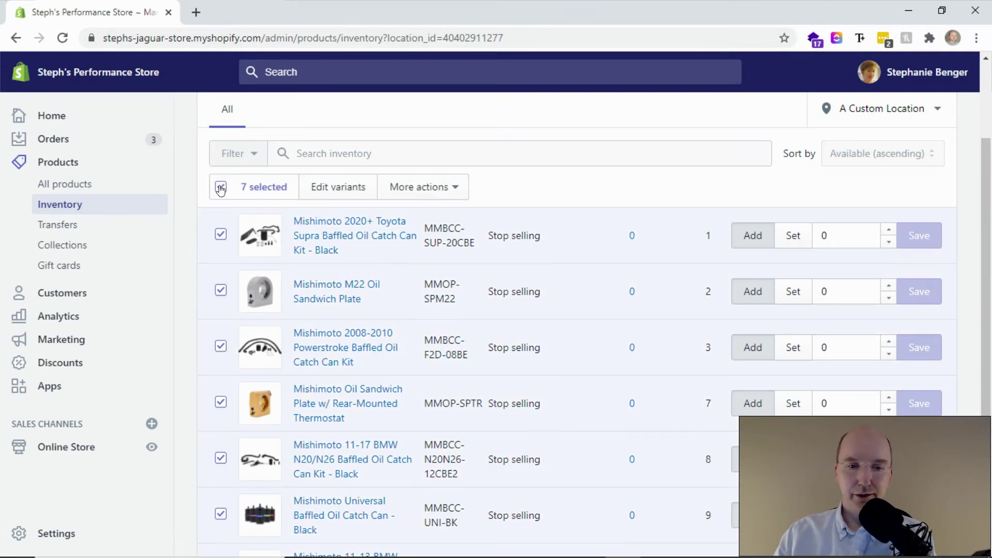
left_click(338, 187)
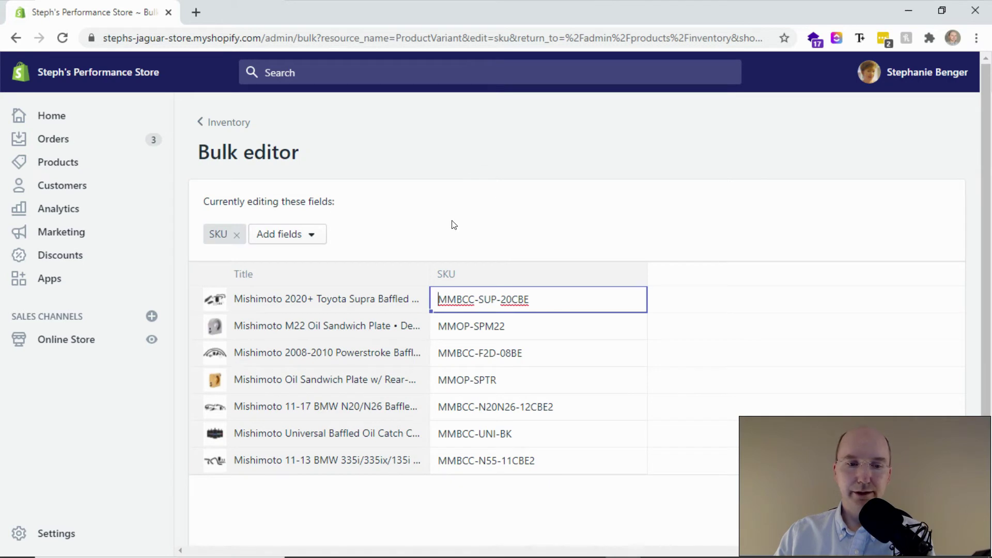
left_click(318, 238)
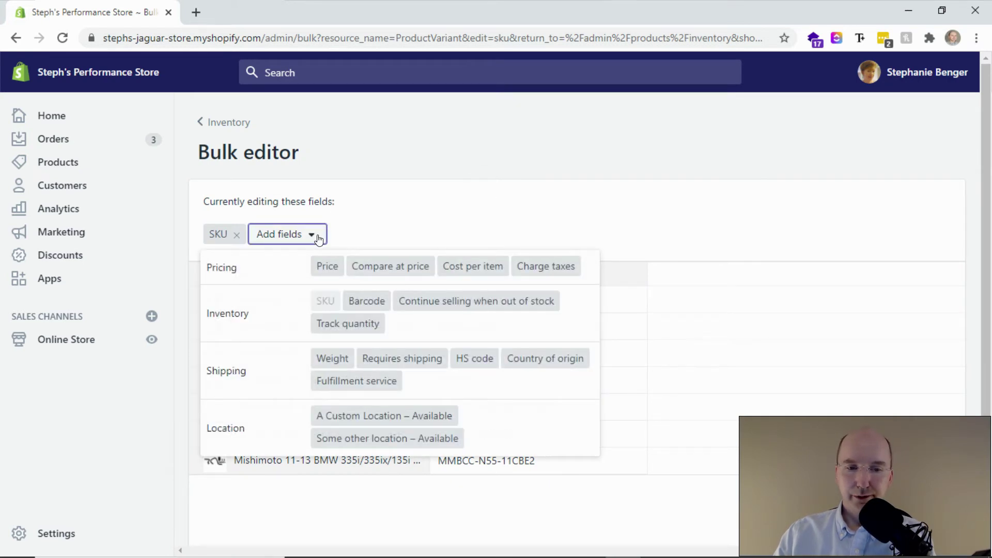
- Add a Fulfillment service column and set the first product to Turn 14 Distribution API
left_click(356, 382)
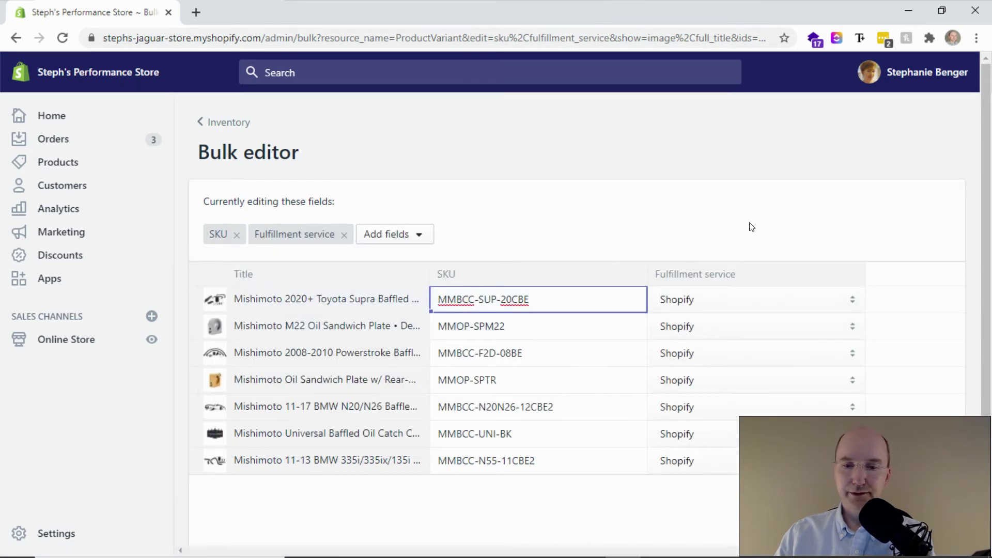
left_click(850, 298)
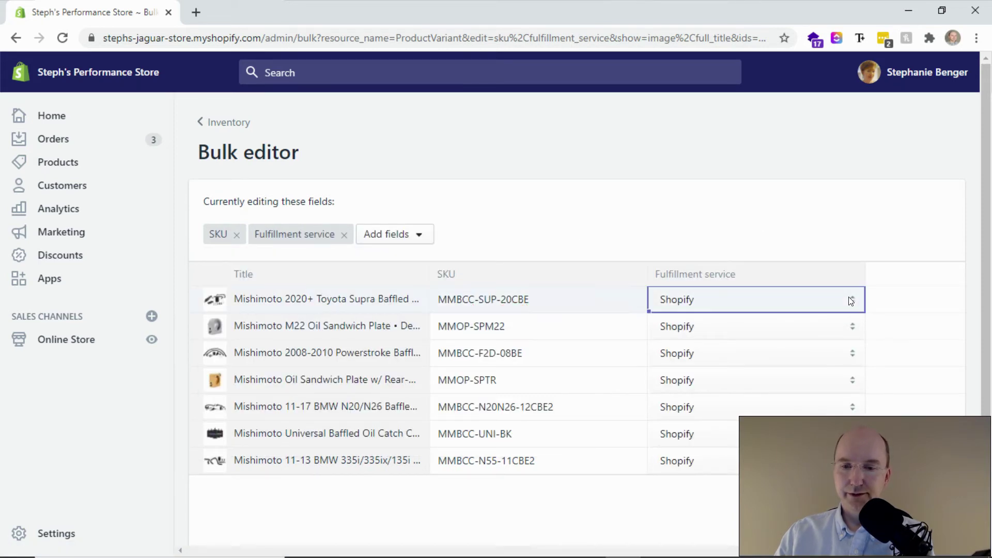
left_click(850, 298)
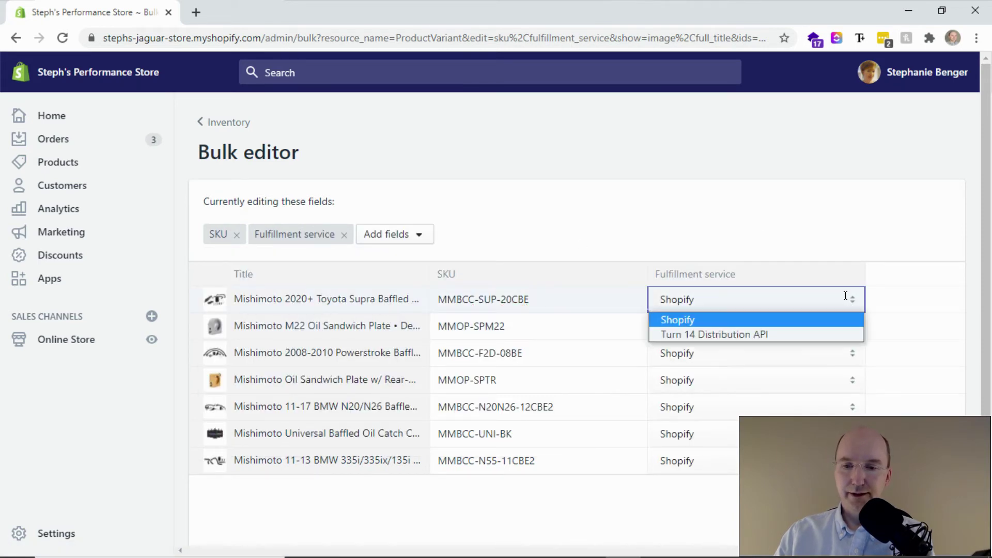
left_click(736, 334)
- Set products 2–7 to Turn 14 Distribution API and save the bulk edit
left_click(737, 333)
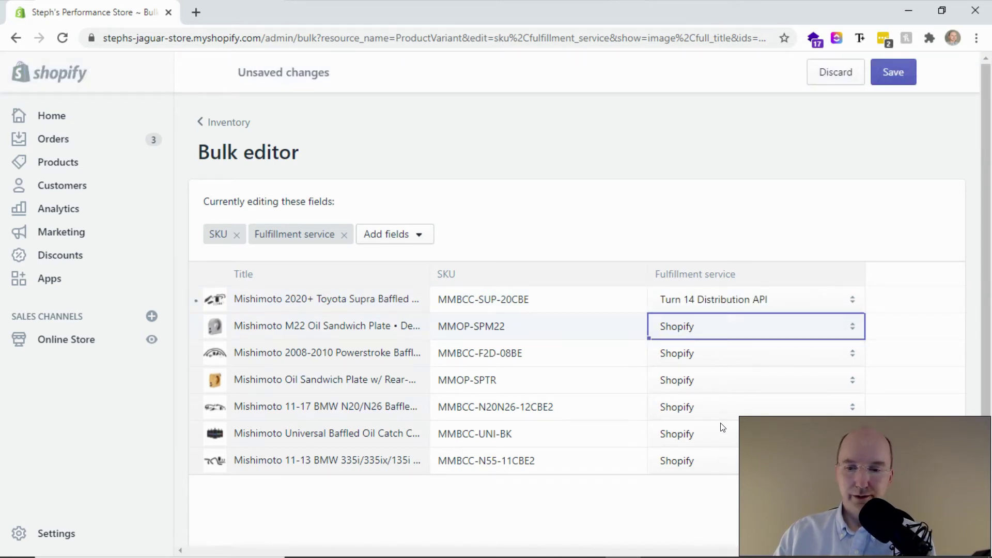
left_click(722, 463, "shift")
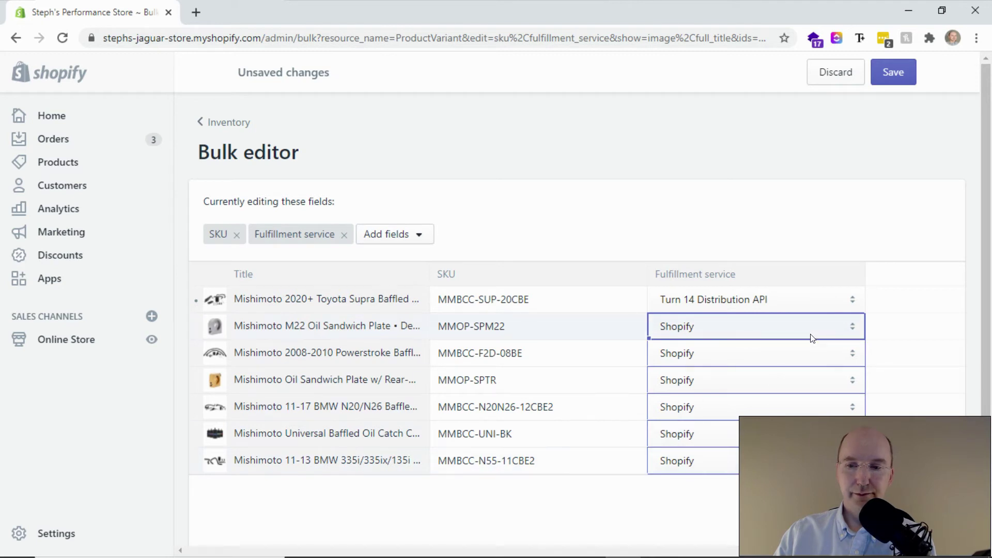
scroll(812, 339, "down", 2)
scroll(811, 337, "up", 1)
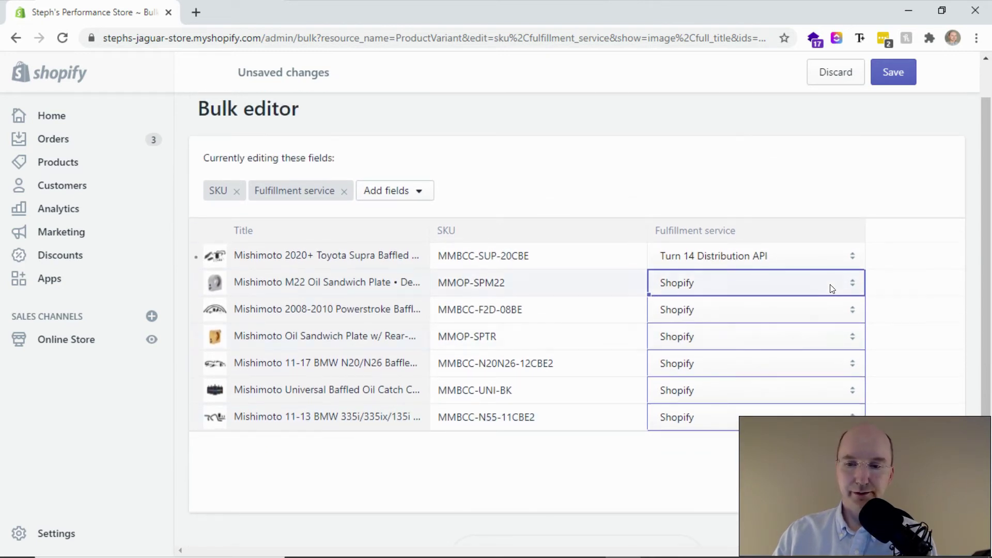
left_click(849, 282)
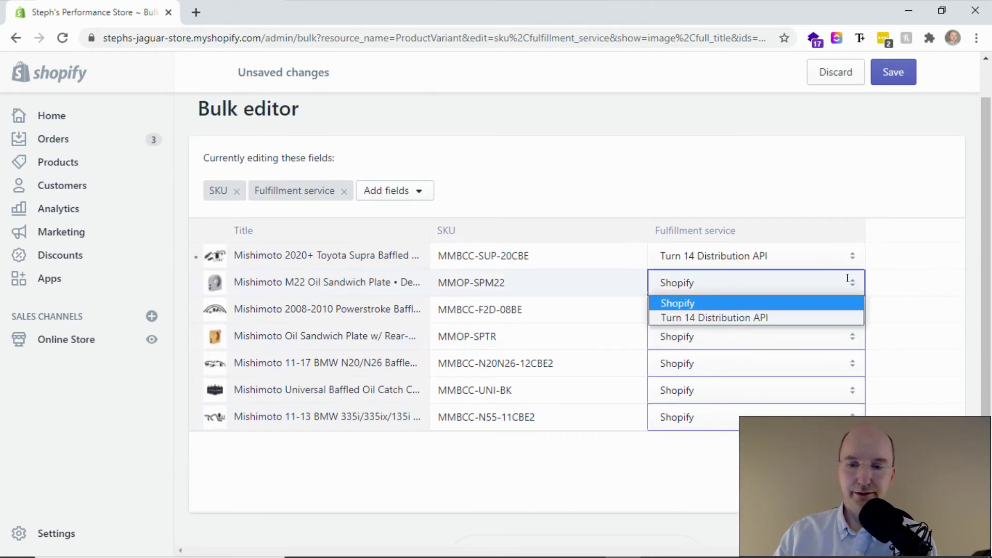
left_click(765, 317)
left_click(930, 279)
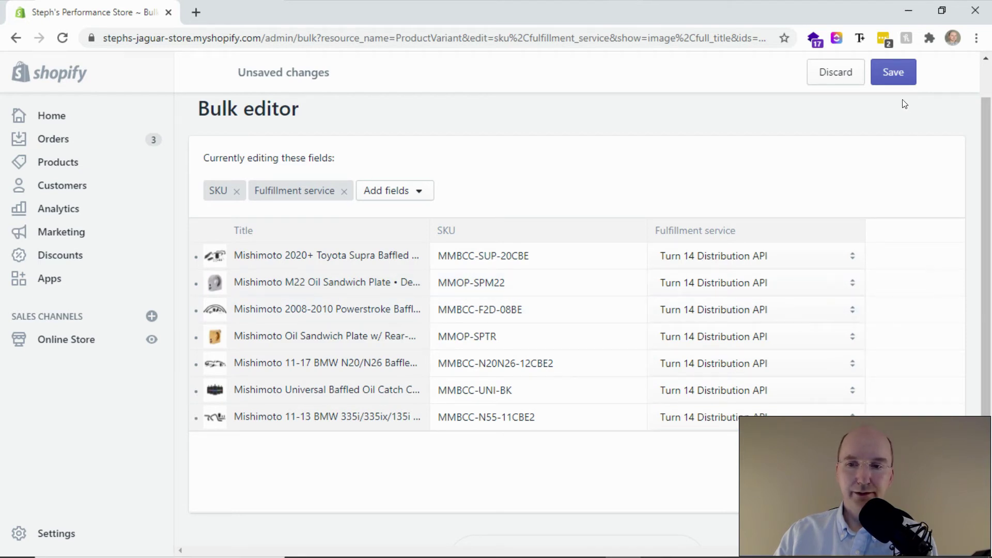
left_click(897, 74)
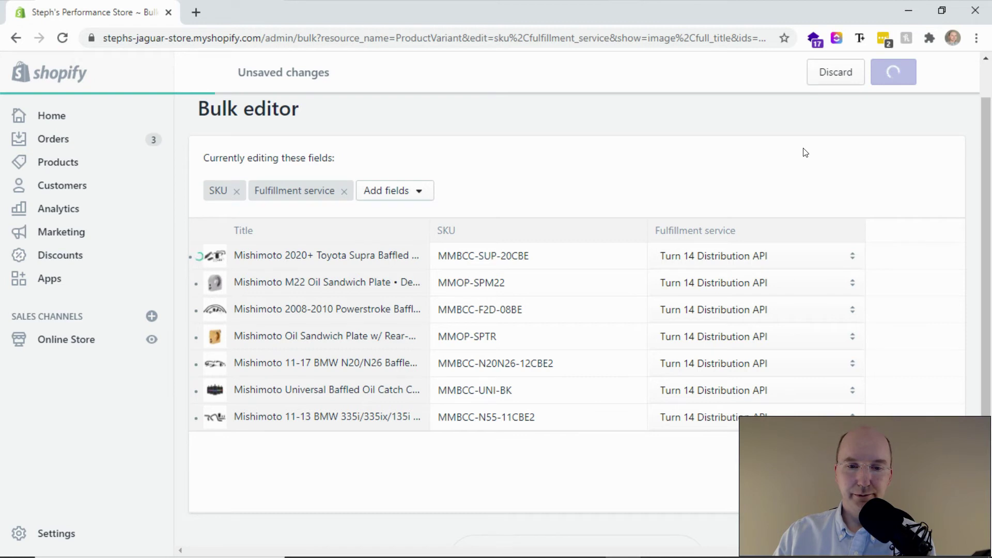